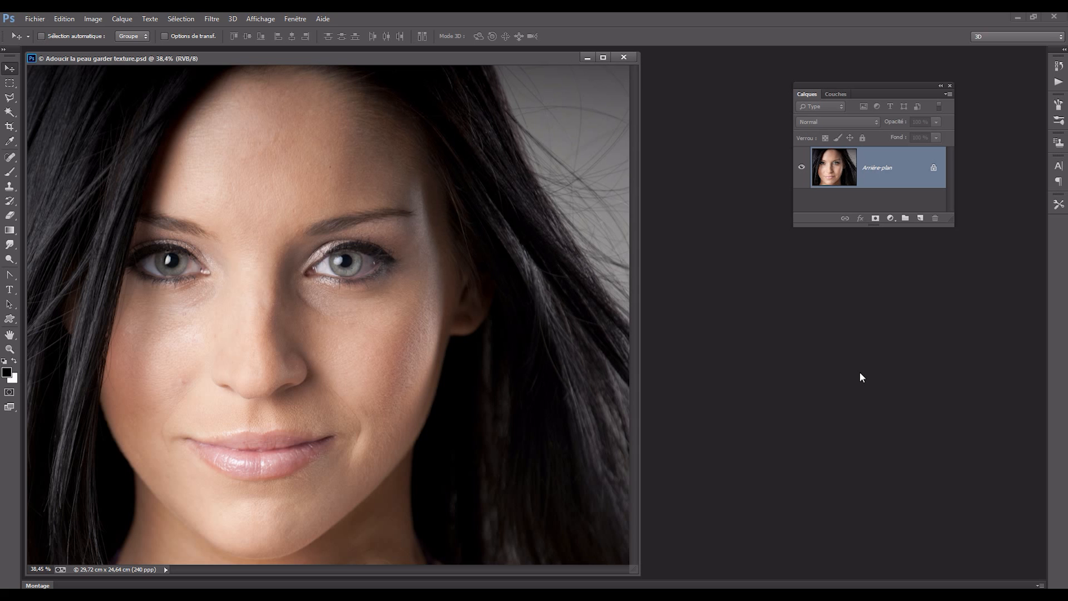
Duplicate the background portrait layer and set the copy's blending mode to Incrustation
{"action": "left_click_drag", "start_coordinate": [890, 98], "coordinate": [829, 92]}
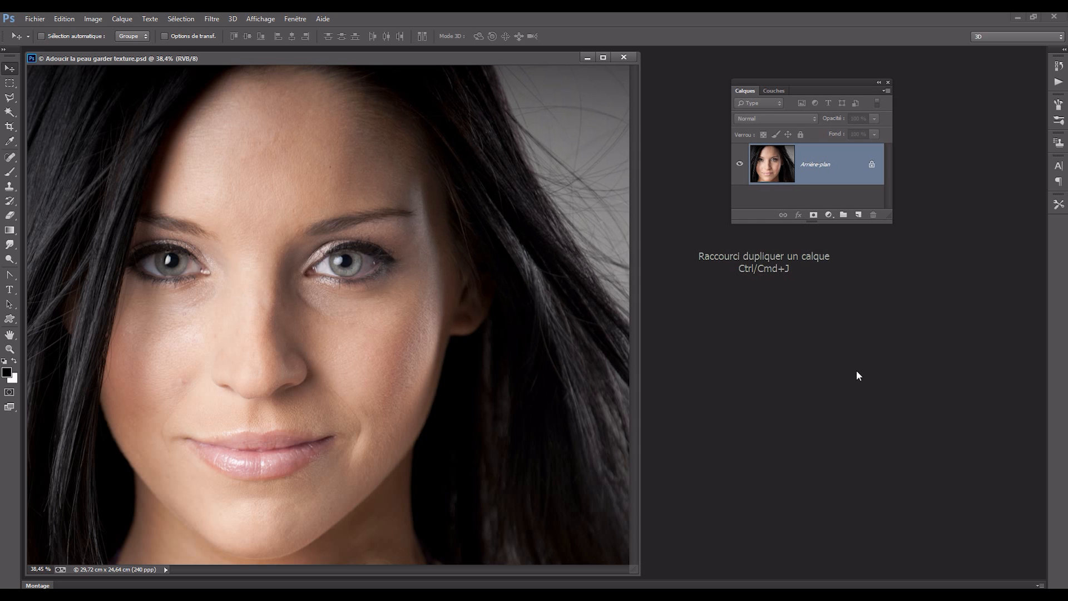
{"action": "key", "text": "ctrl+j"}
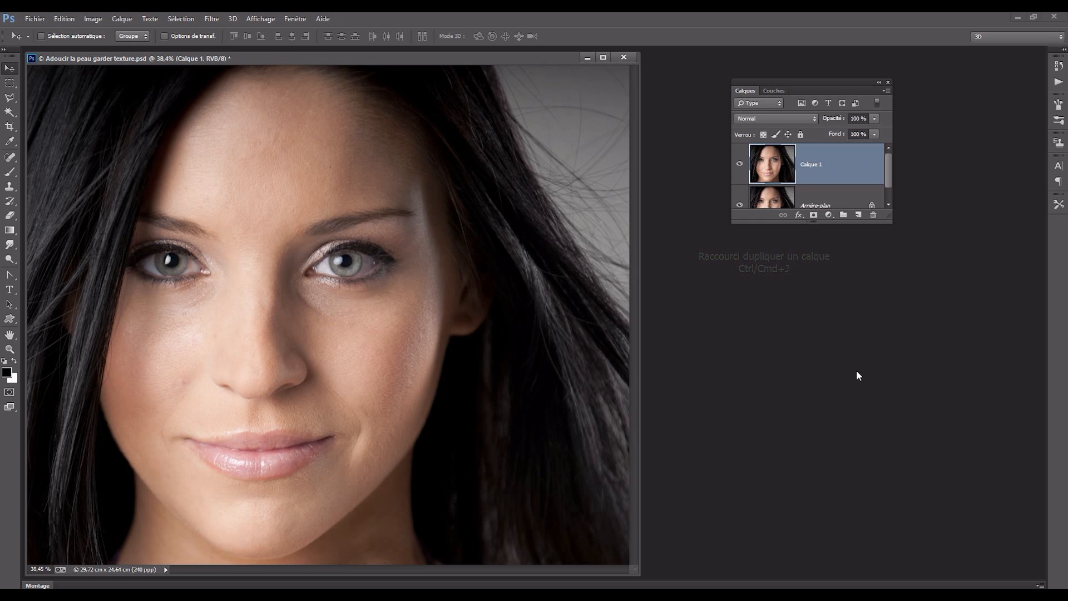
{"action": "left_click_drag", "start_coordinate": [891, 218], "coordinate": [898, 247]}
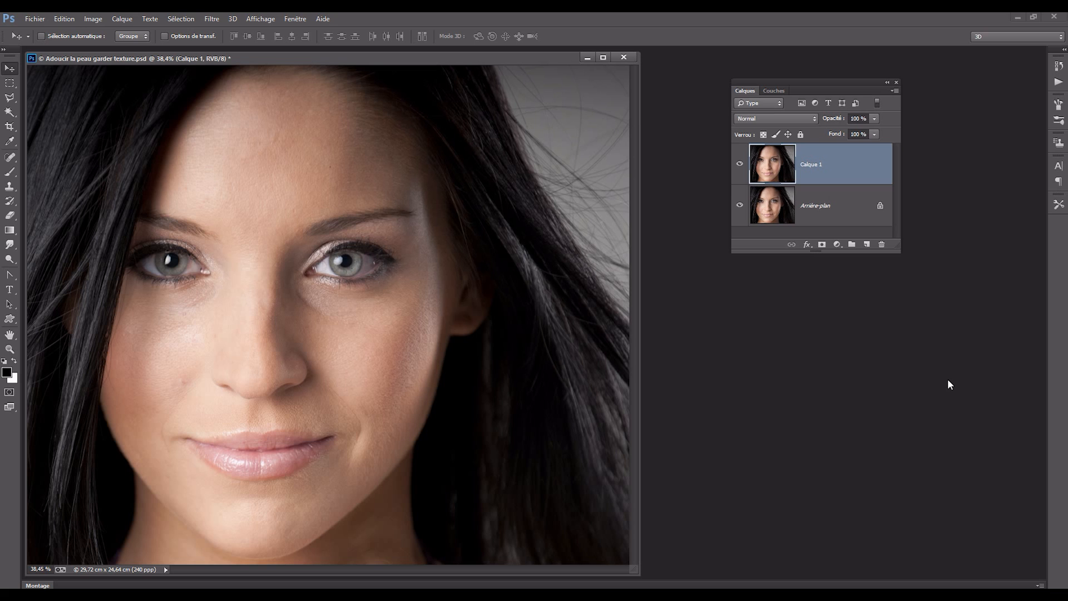
{"action": "left_click", "coordinate": [815, 118]}
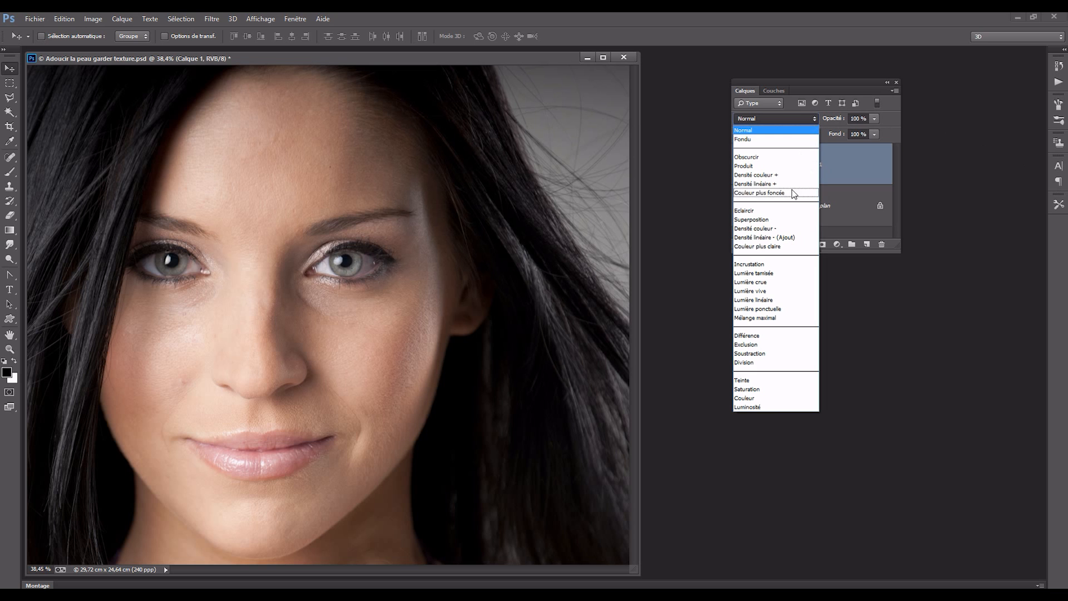
{"action": "left_click", "coordinate": [755, 264]}
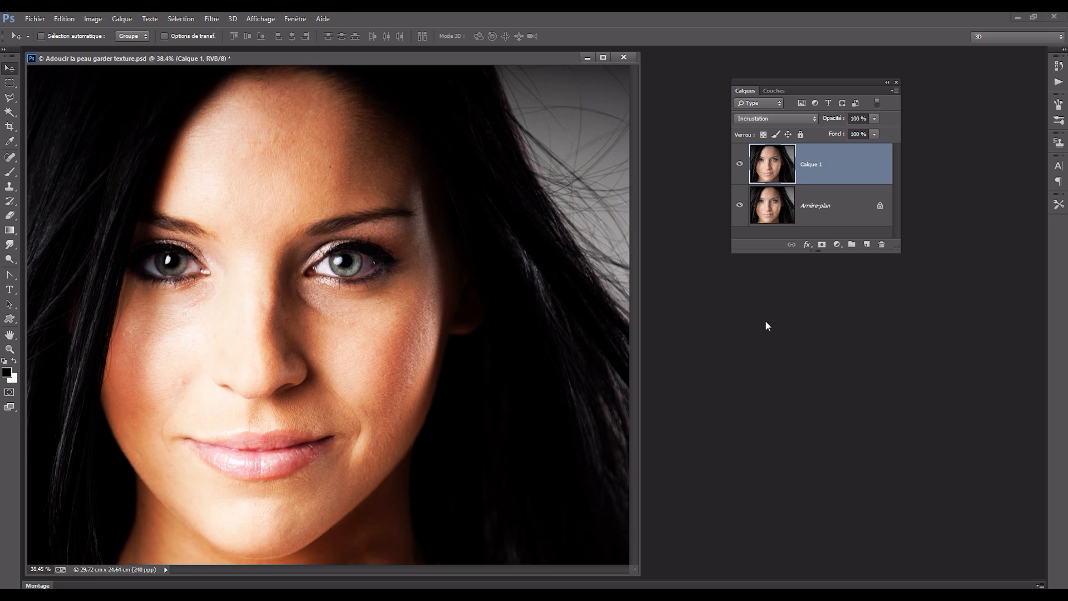
Invert the duplicated layer's colours with the Négatif adjustment
{"action": "left_click", "coordinate": [91, 17]}
{"action": "mouse_move", "coordinate": [104, 48]}
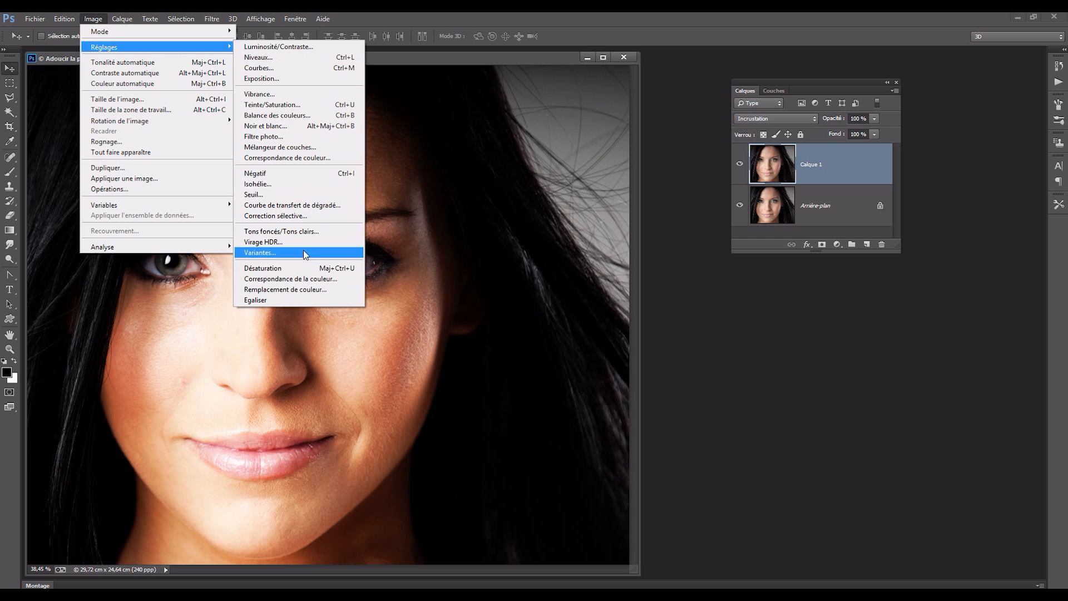
{"action": "left_click", "coordinate": [291, 173]}
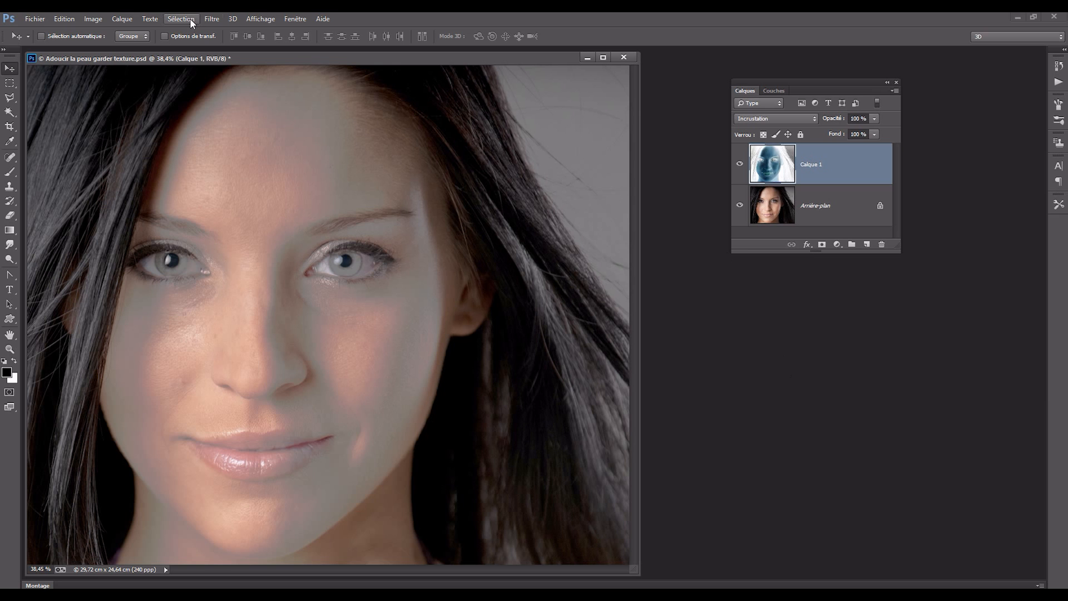
Apply the Passe-haut filter to the inverted layer, adjusting its radius until the skin looks smooth
{"action": "left_click", "coordinate": [217, 19]}
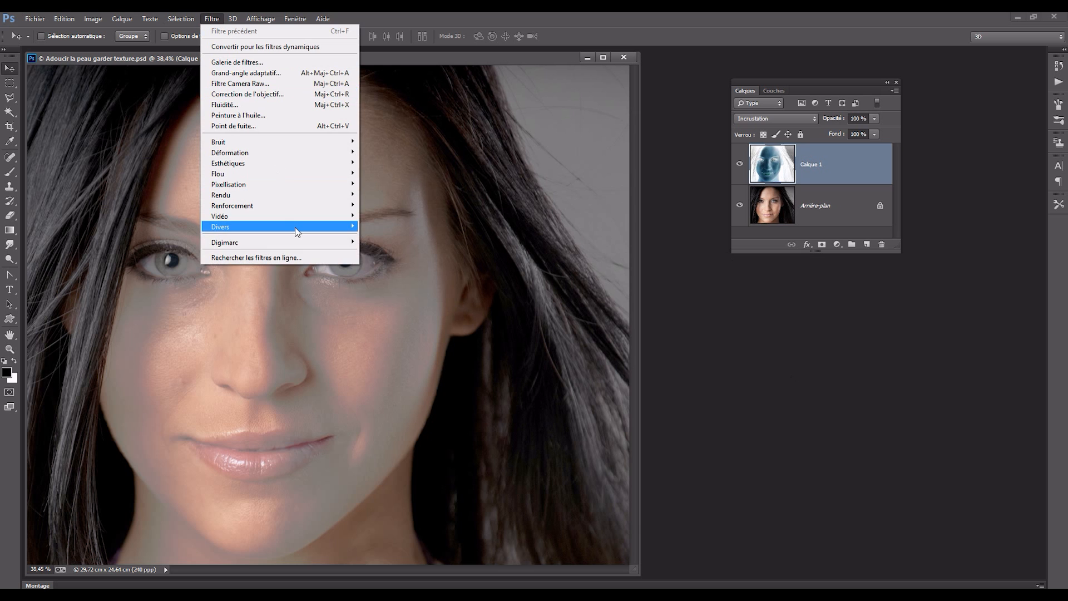
{"action": "mouse_move", "coordinate": [295, 227]}
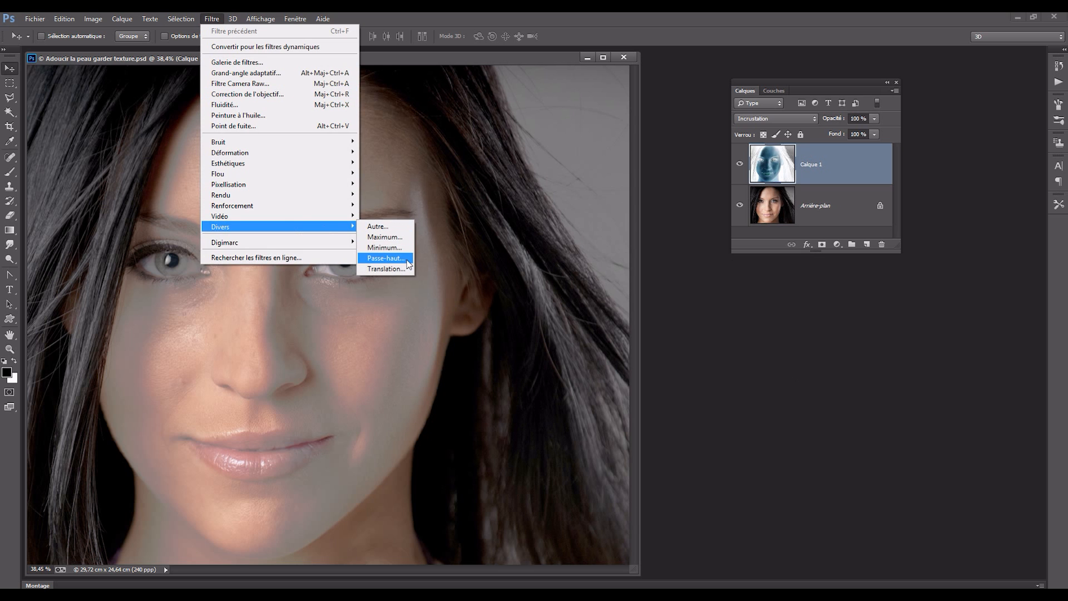
{"action": "left_click", "coordinate": [385, 258]}
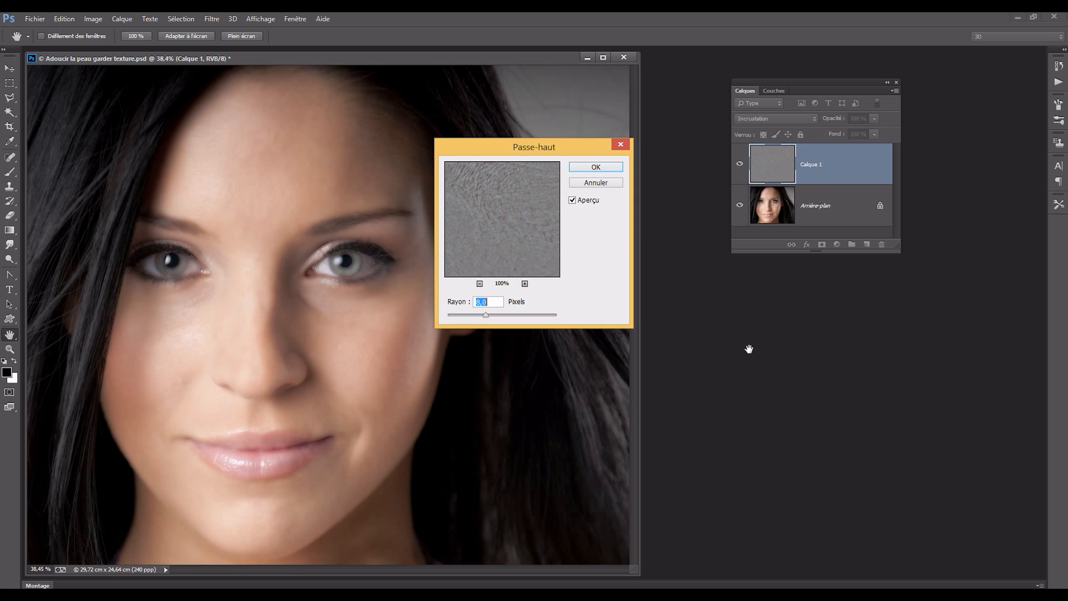
{"action": "left_click_drag", "start_coordinate": [485, 315], "coordinate": [487, 314]}
{"action": "left_click", "coordinate": [492, 315]}
{"action": "left_click", "coordinate": [606, 167]}
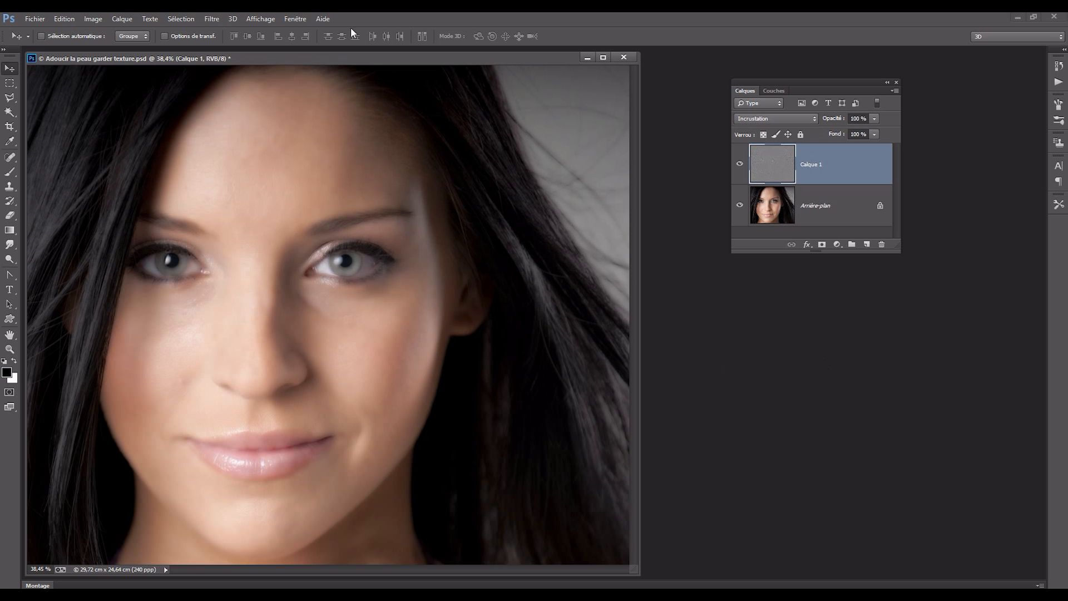
Apply a Flou gaussien with a radius of 5 pixels to the high-pass layer to bring back skin texture
{"action": "left_click", "coordinate": [211, 19]}
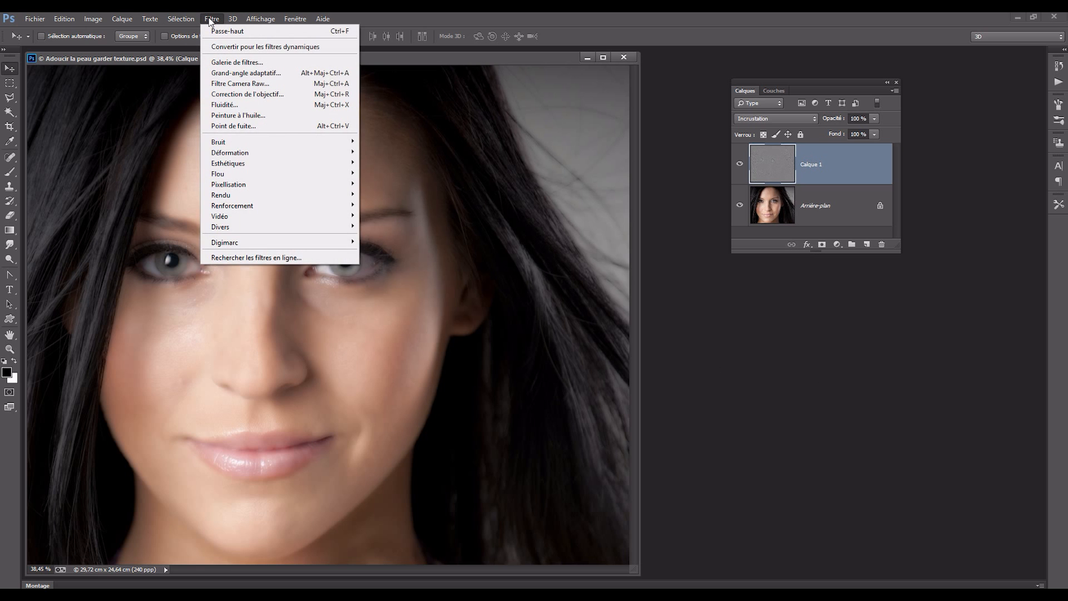
{"action": "mouse_move", "coordinate": [270, 206]}
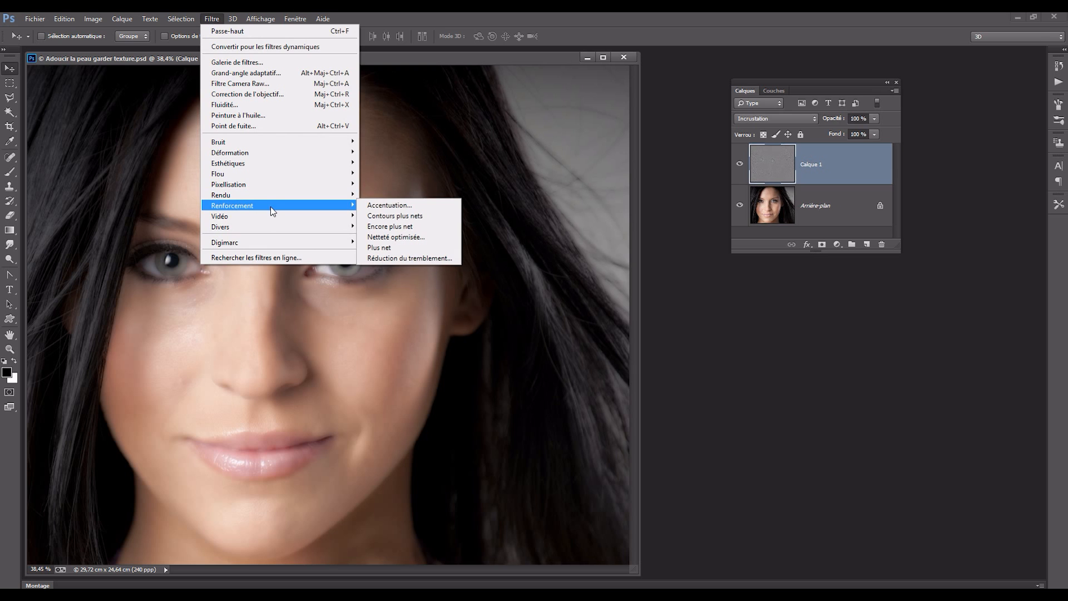
{"action": "mouse_move", "coordinate": [280, 180]}
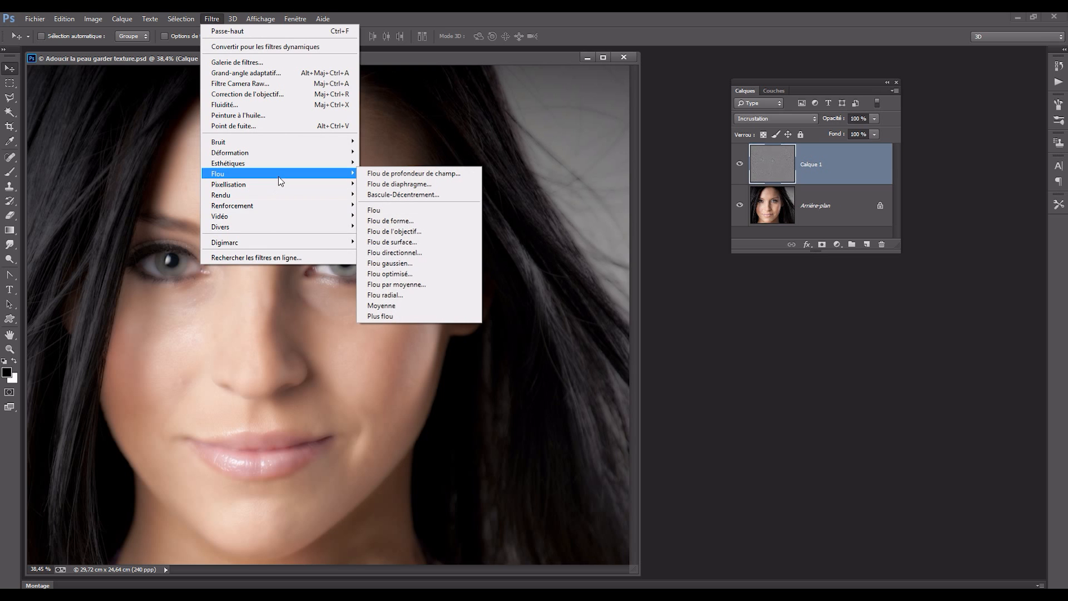
{"action": "left_click", "coordinate": [448, 266]}
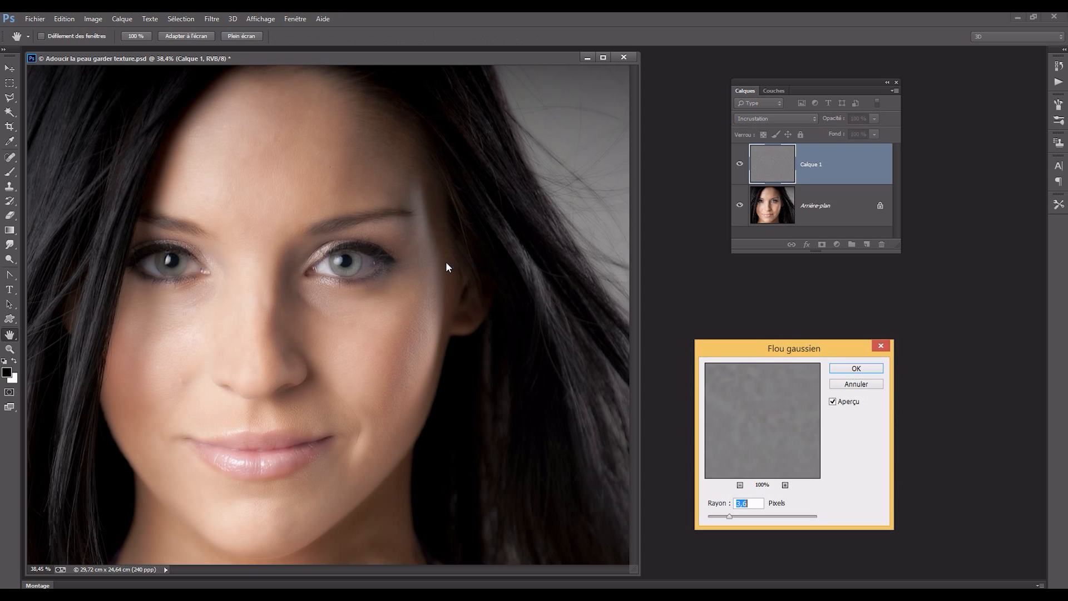
{"action": "left_click_drag", "start_coordinate": [783, 351], "coordinate": [755, 286]}
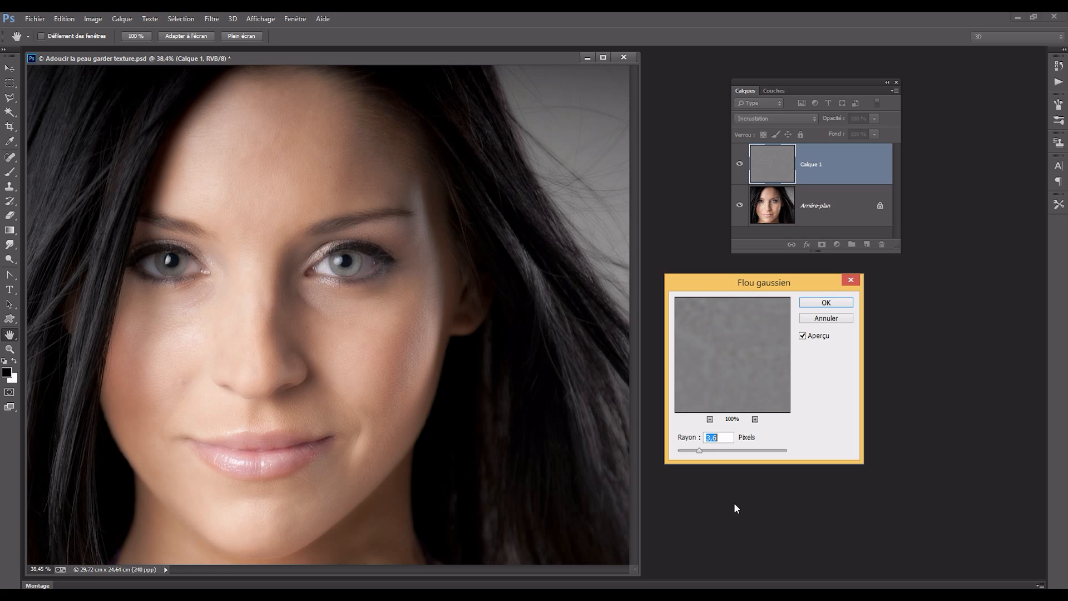
{"action": "left_click_drag", "start_coordinate": [699, 451], "coordinate": [708, 452]}
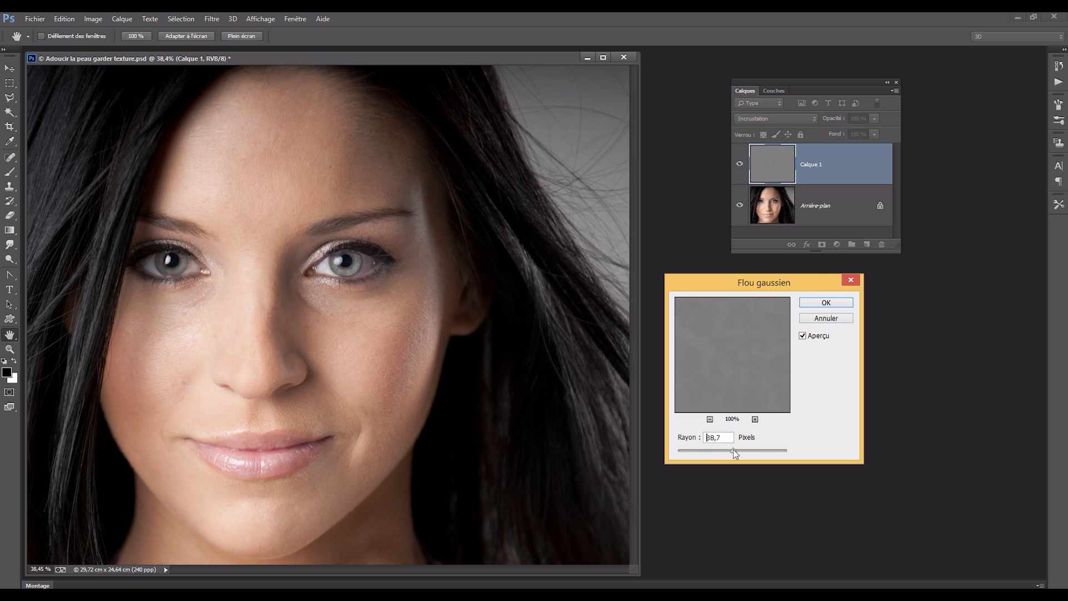
{"action": "left_click_drag", "start_coordinate": [743, 447], "coordinate": [700, 452]}
{"action": "double_click", "coordinate": [718, 437]}
{"action": "type", "text": "5"}
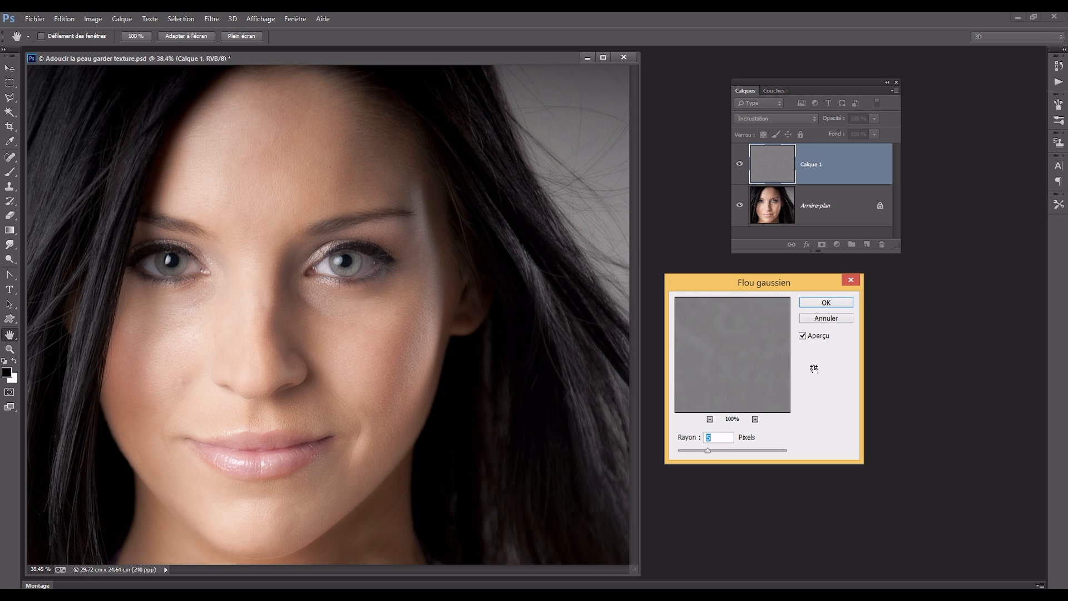
{"action": "left_click", "coordinate": [805, 337]}
{"action": "left_click", "coordinate": [838, 305]}
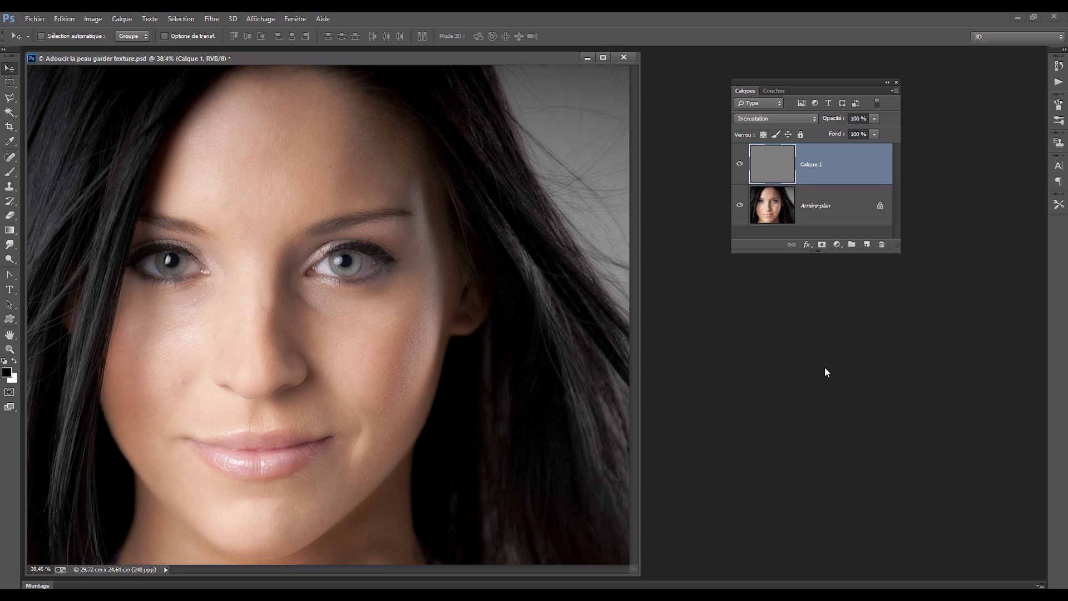
Add a white layer mask to the smoothing layer and set up a soft brush of 107 px
{"action": "left_click", "coordinate": [822, 245]}
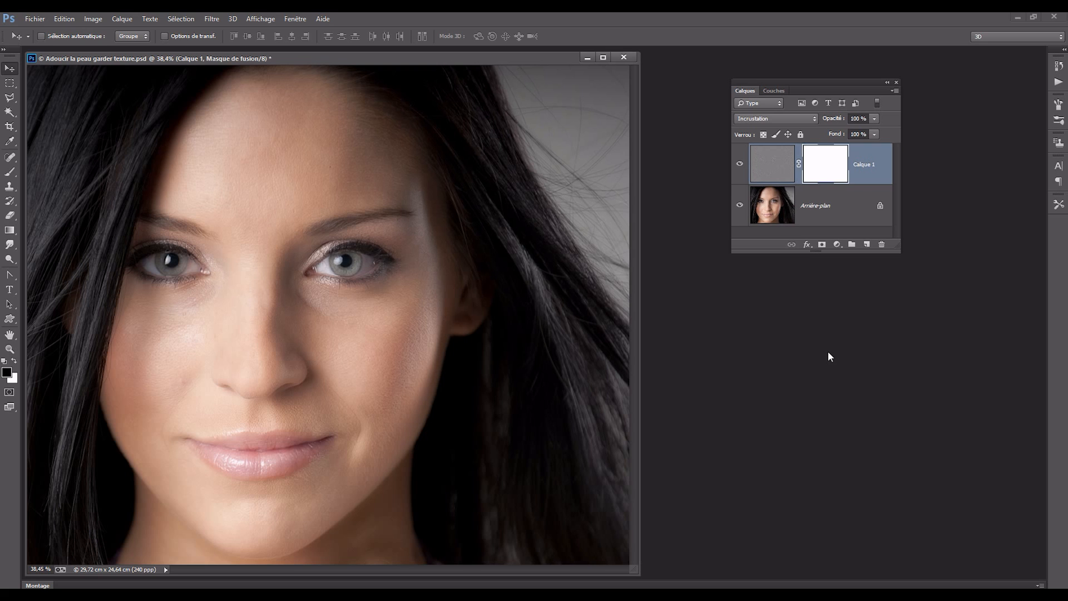
{"action": "left_click", "coordinate": [12, 172]}
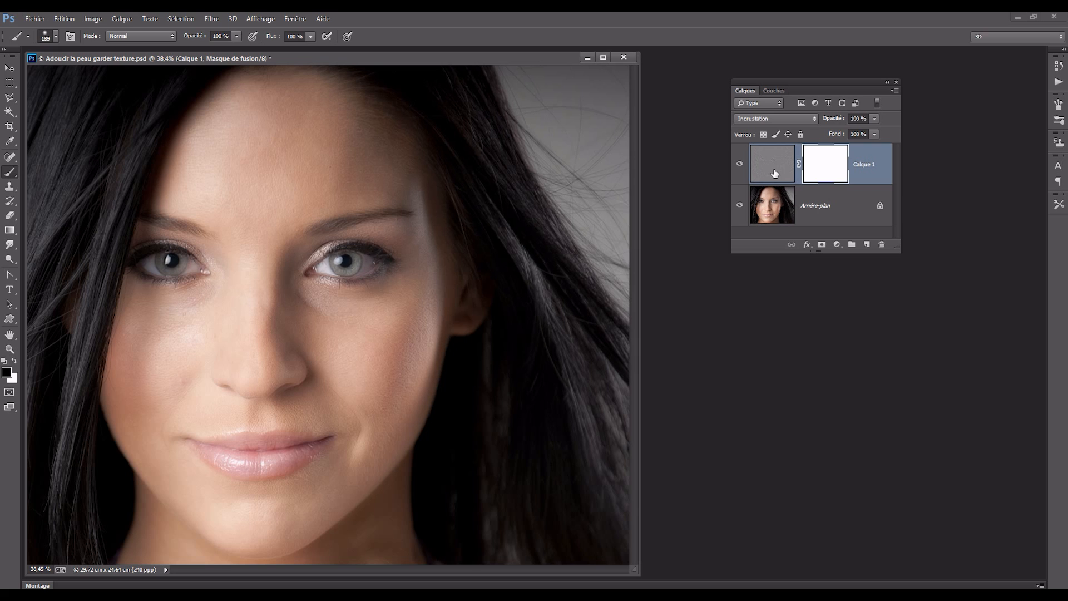
{"action": "right_click", "coordinate": [170, 262]}
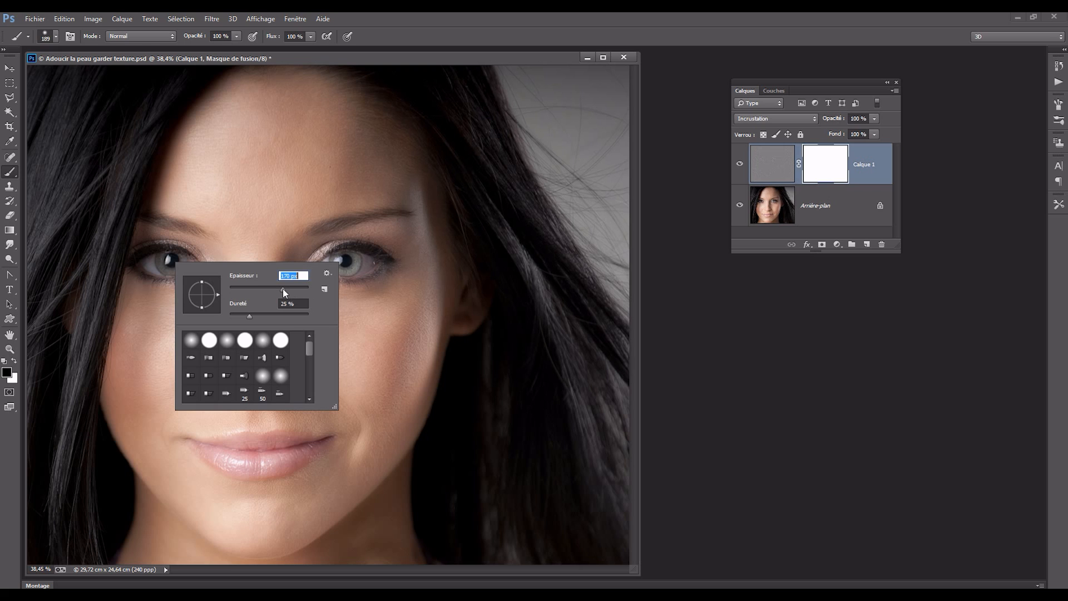
{"action": "left_click_drag", "start_coordinate": [273, 287], "coordinate": [271, 287]}
{"action": "left_click_drag", "start_coordinate": [249, 318], "coordinate": [235, 316]}
{"action": "key", "text": "Return"}
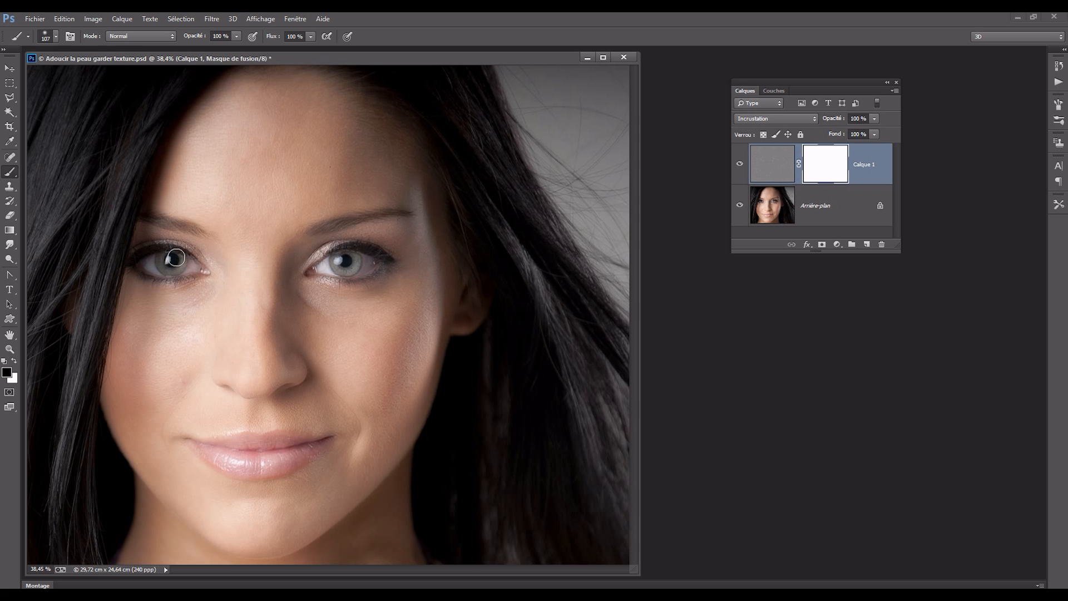
Paint black on the layer mask over the eyes, eyebrows and lips to exclude them from the smoothing
{"action": "mouse_move", "coordinate": [194, 265]}
{"action": "left_mouse_down"}
{"action": "mouse_move", "coordinate": [197, 253]}
{"action": "mouse_move", "coordinate": [148, 217]}
{"action": "mouse_move", "coordinate": [203, 233]}
{"action": "left_mouse_up"}
{"action": "left_click_drag", "start_coordinate": [325, 227], "coordinate": [405, 210]}
{"action": "mouse_move", "coordinate": [311, 268]}
{"action": "left_mouse_down"}
{"action": "mouse_move", "coordinate": [351, 251]}
{"action": "mouse_move", "coordinate": [371, 256]}
{"action": "mouse_move", "coordinate": [327, 270]}
{"action": "mouse_move", "coordinate": [347, 277]}
{"action": "mouse_move", "coordinate": [383, 254]}
{"action": "mouse_move", "coordinate": [330, 249]}
{"action": "mouse_move", "coordinate": [315, 263]}
{"action": "left_mouse_up"}
{"action": "left_click_drag", "start_coordinate": [205, 449], "coordinate": [209, 452]}
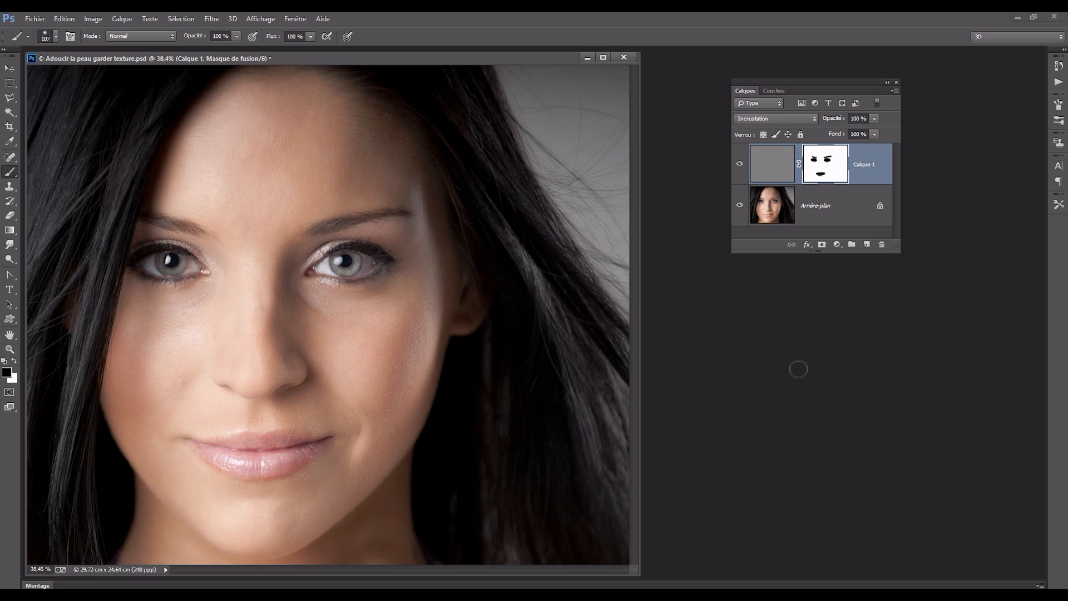
Compare the portrait with and without the smoothing layer, and preview the effect of changing that layer's opacity
{"action": "left_click", "coordinate": [740, 165]}
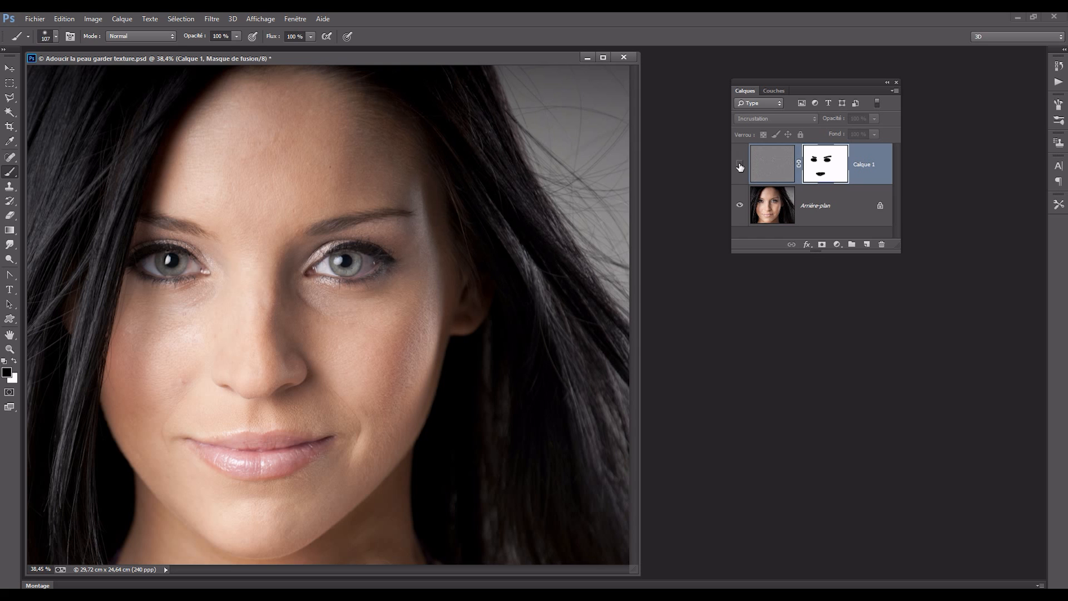
{"action": "left_click", "coordinate": [740, 164]}
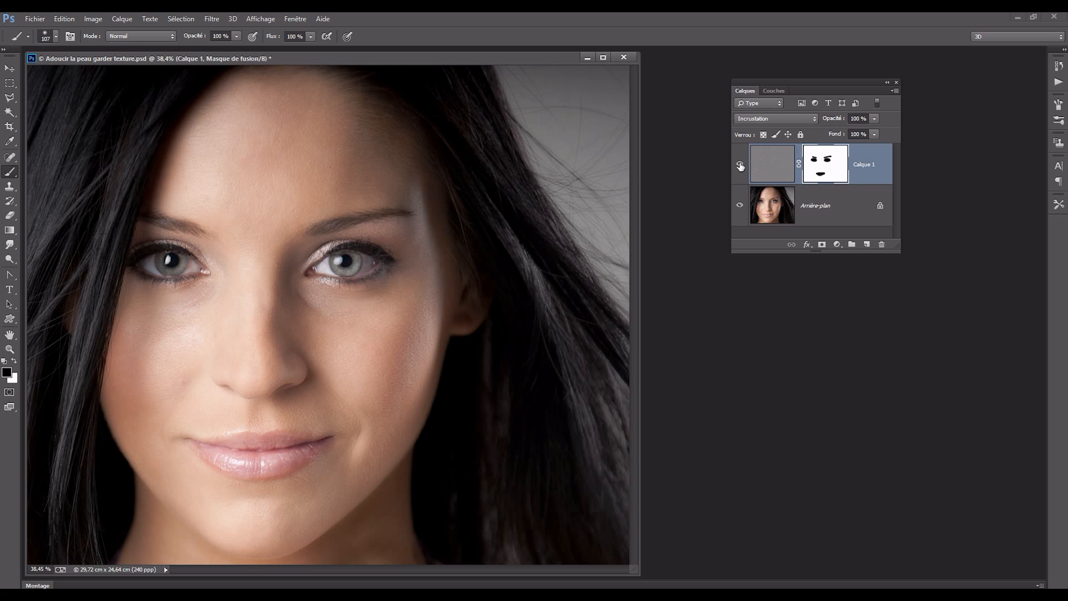
{"action": "left_click", "coordinate": [740, 165]}
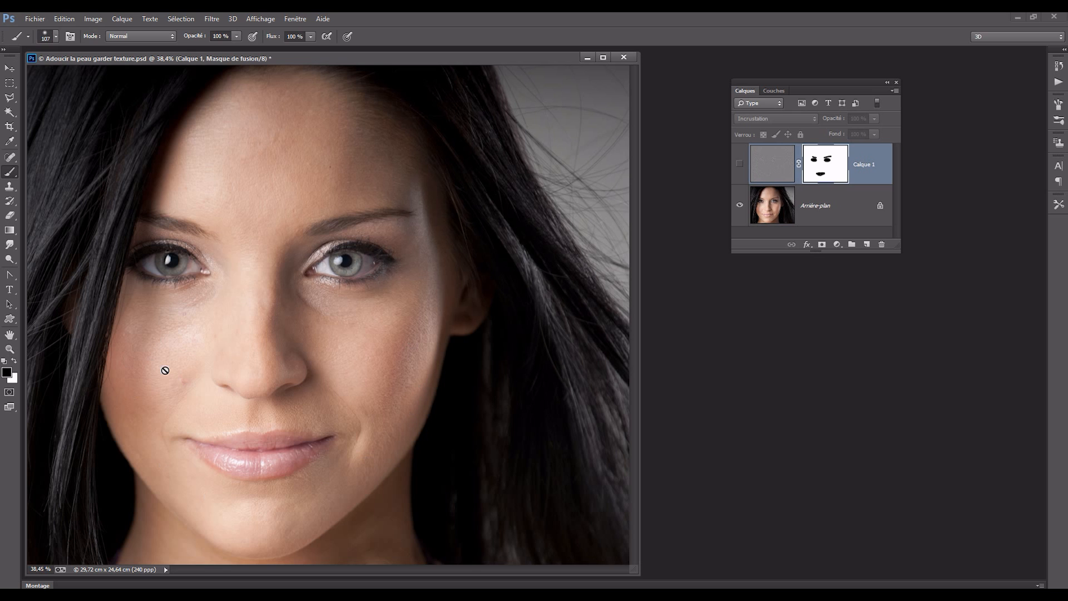
{"action": "left_click", "coordinate": [740, 163]}
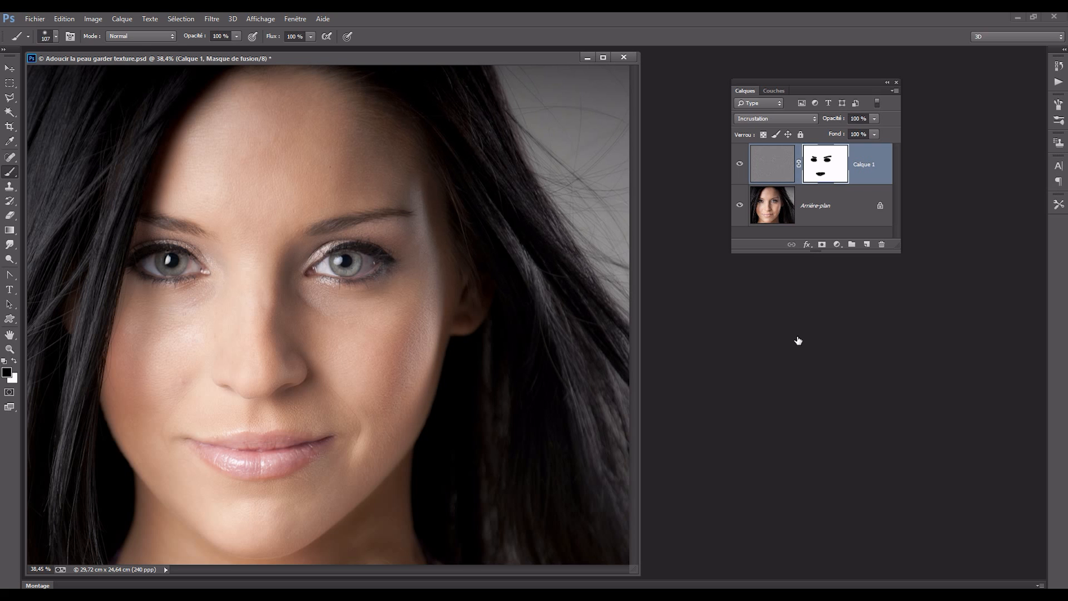
{"action": "left_click", "coordinate": [874, 118]}
{"action": "left_click_drag", "start_coordinate": [856, 130], "coordinate": [957, 143]}
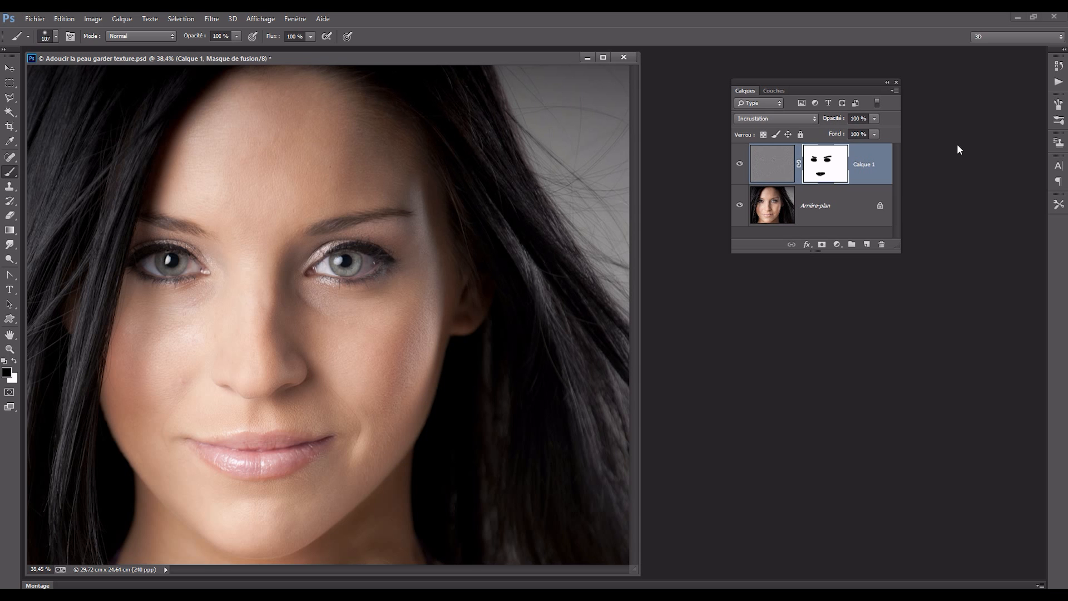